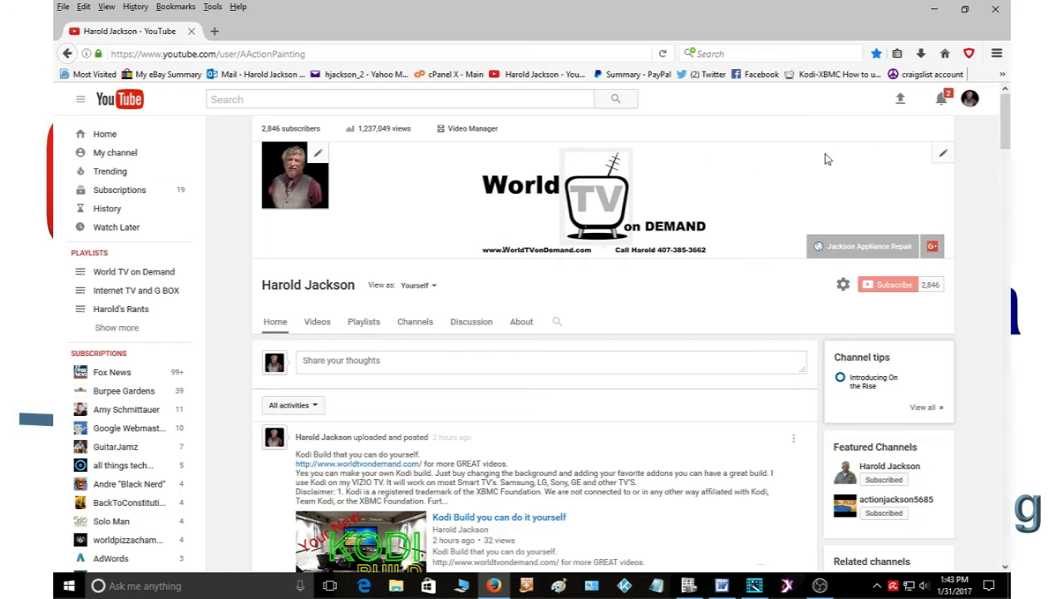
- Upload the video "What you need to start your You Tube Channel" from the 1A-videos-for-youyube folder as a public video
left_click(902, 100)
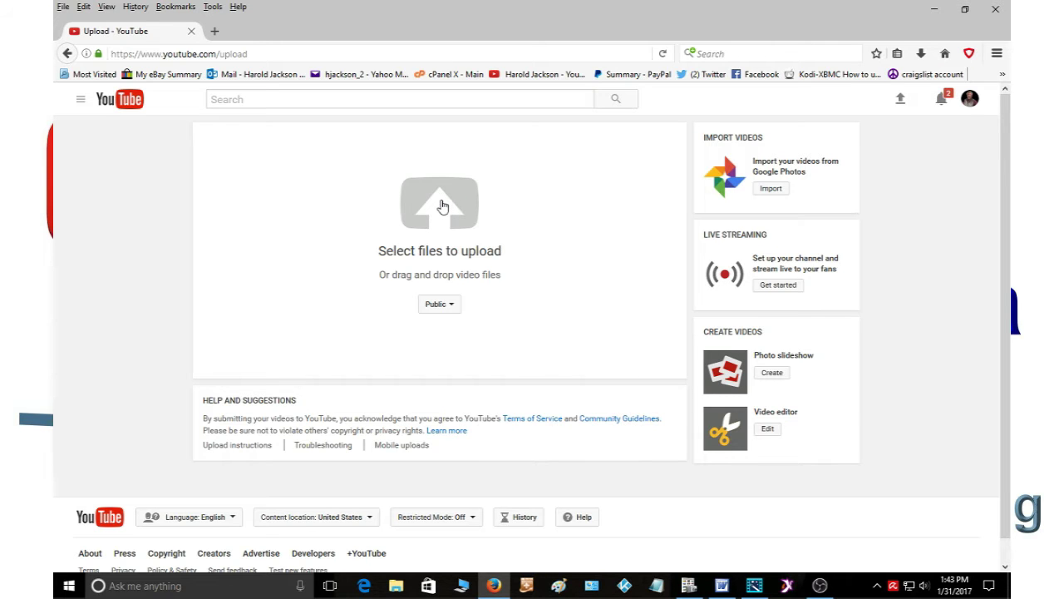
left_click(443, 206)
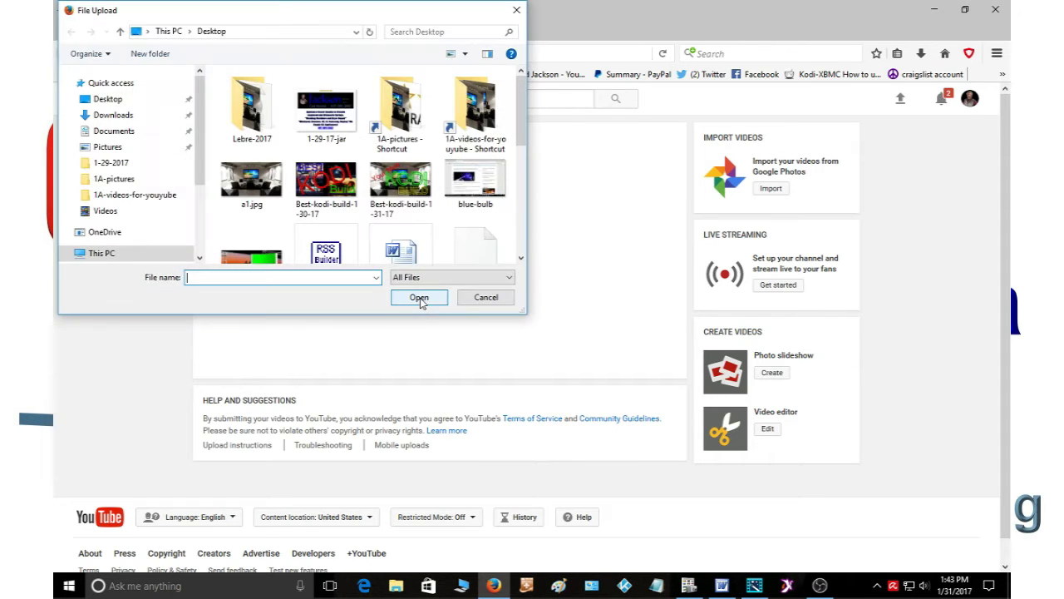
left_click(136, 195)
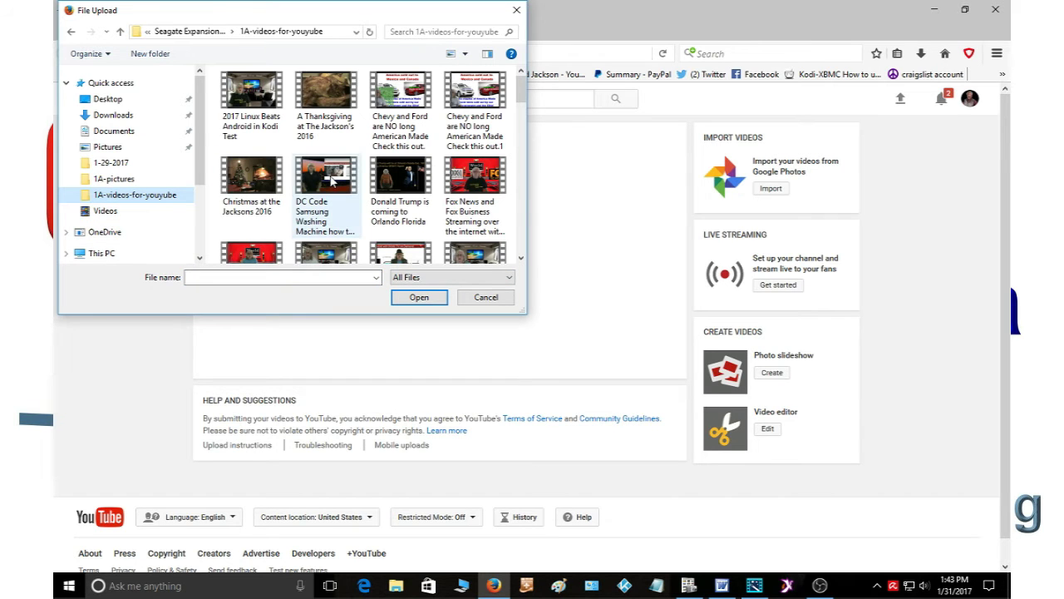
scroll(388, 191, "down", 2)
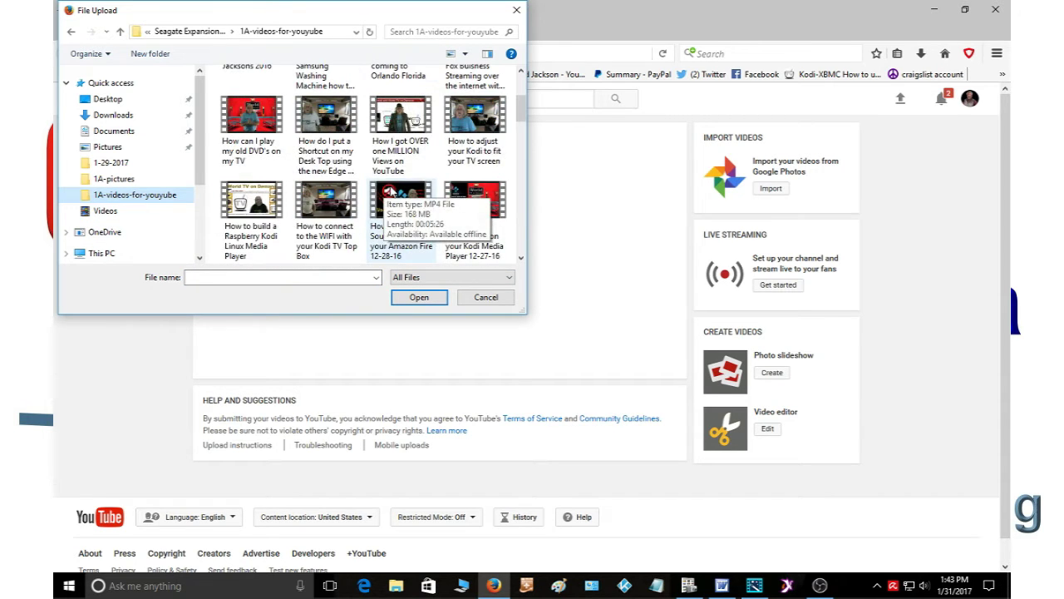
scroll(389, 192, "down", 3)
scroll(415, 193, "down", 2)
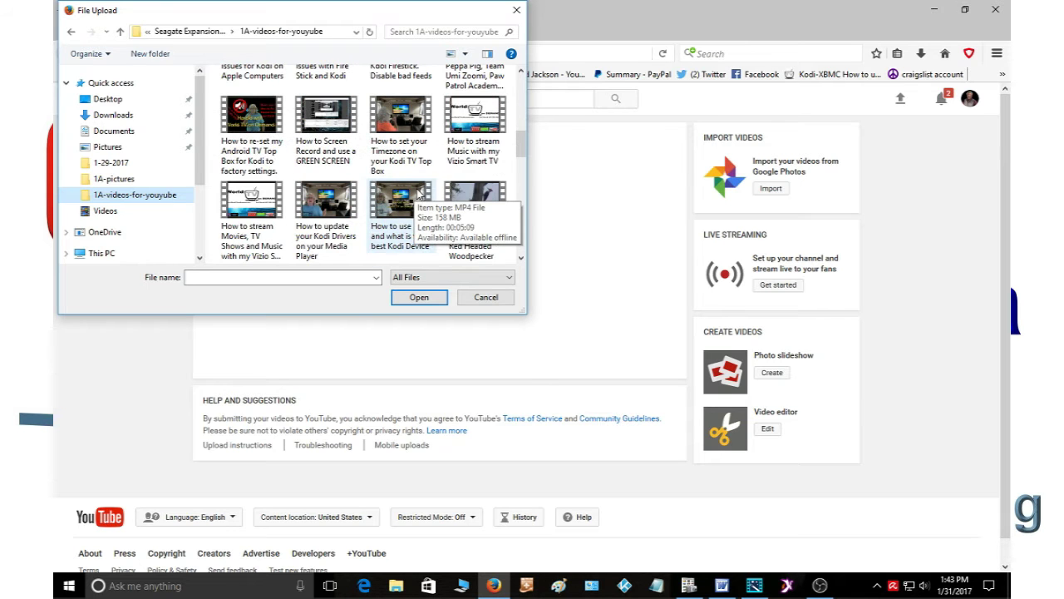
scroll(419, 193, "down", 1)
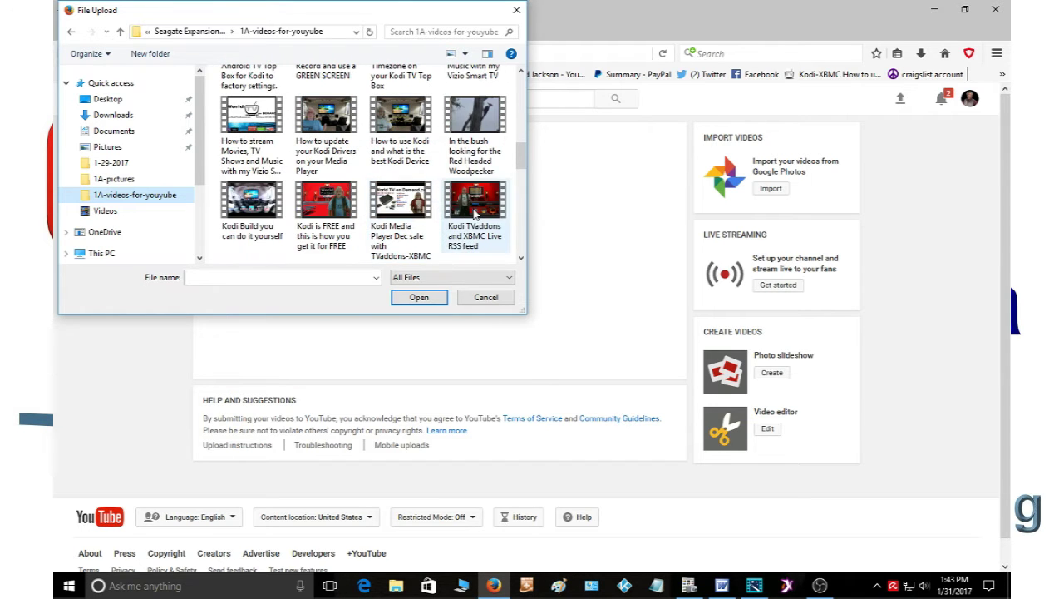
scroll(476, 214, "down", 1)
scroll(475, 215, "down", 1)
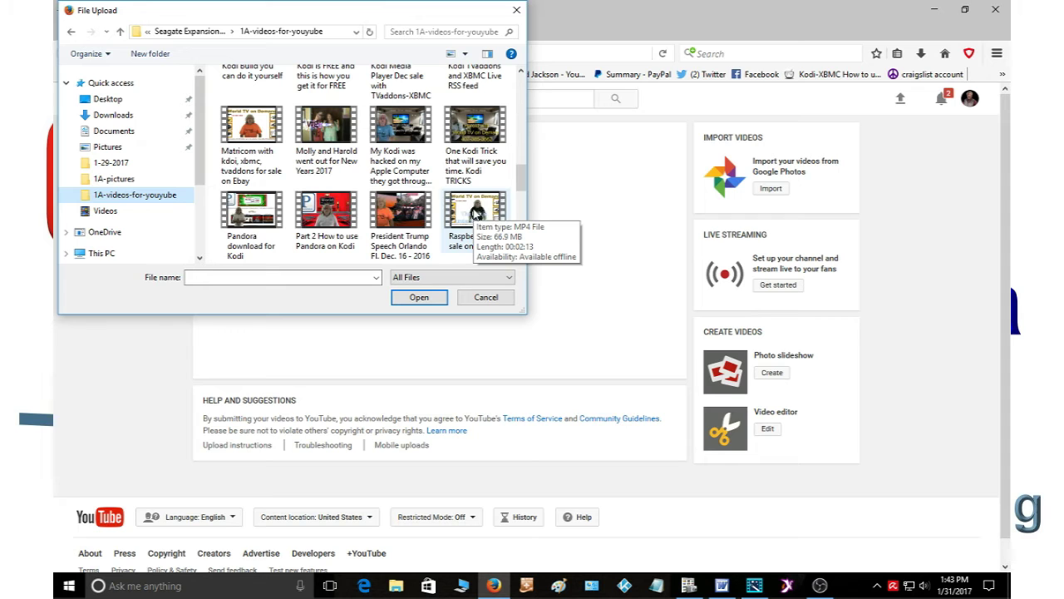
scroll(476, 213, "down", 1)
scroll(476, 215, "down", 1)
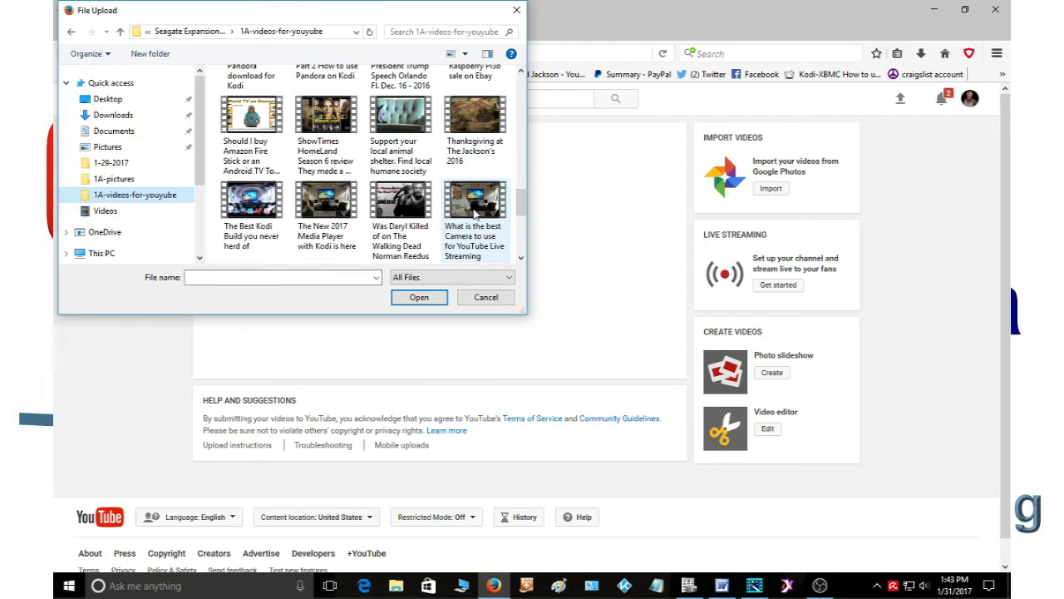
scroll(475, 214, "down", 1)
scroll(476, 215, "down", 1)
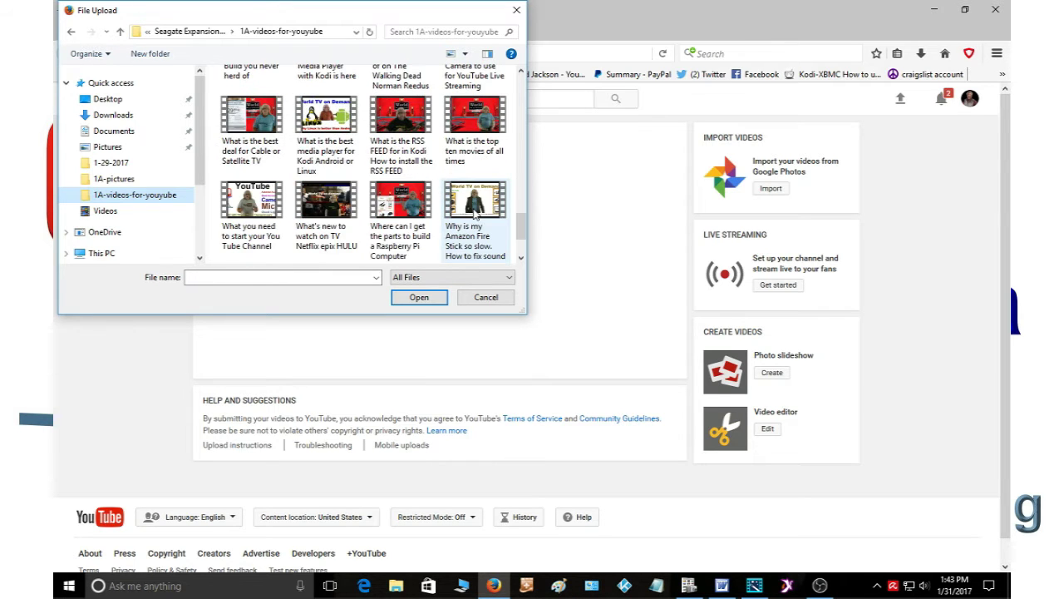
scroll(475, 214, "down", 1)
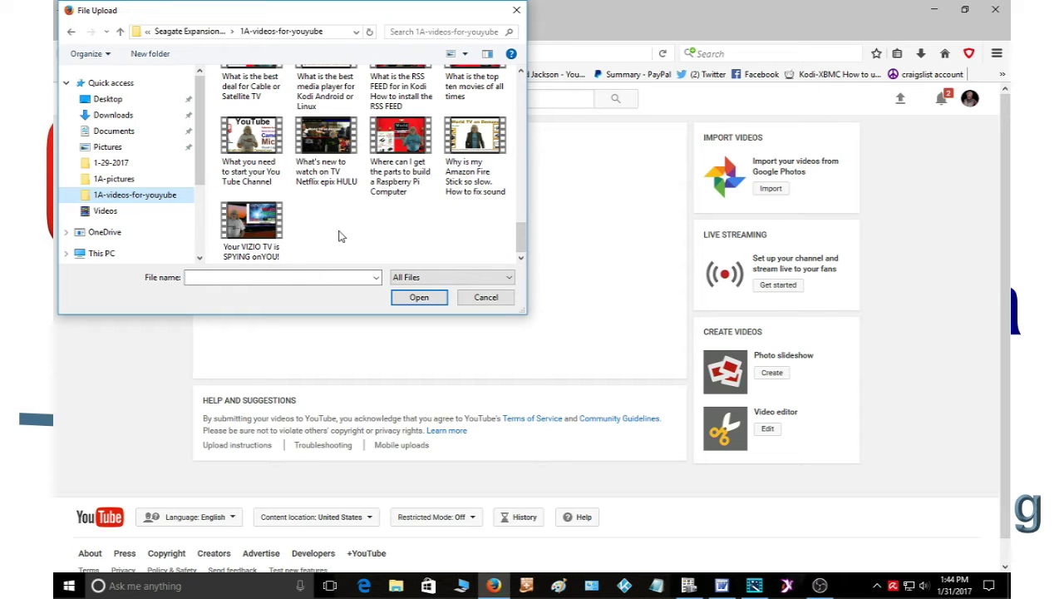
left_click(255, 148)
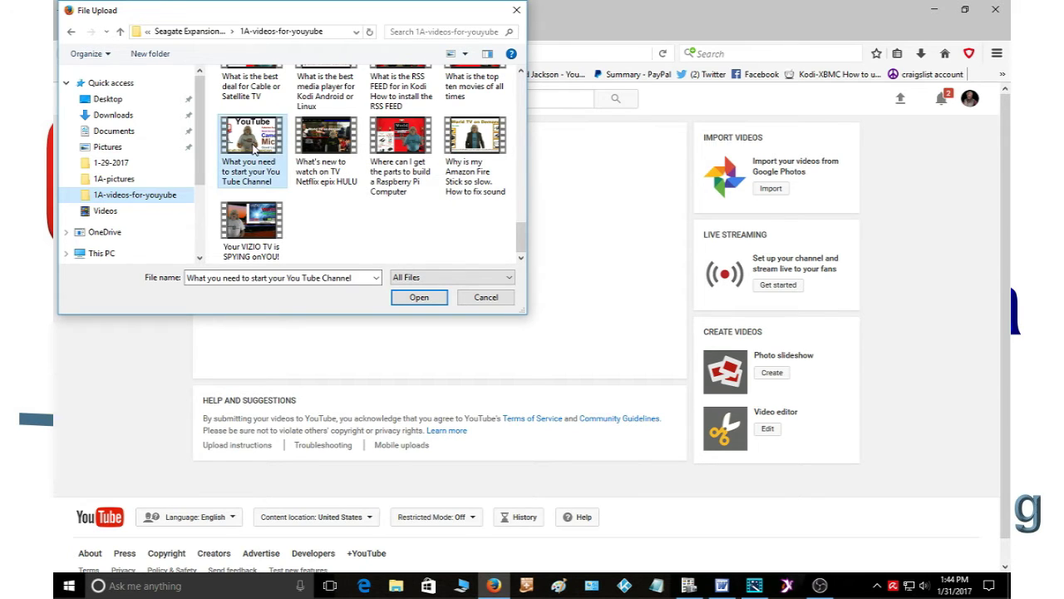
left_click(417, 297)
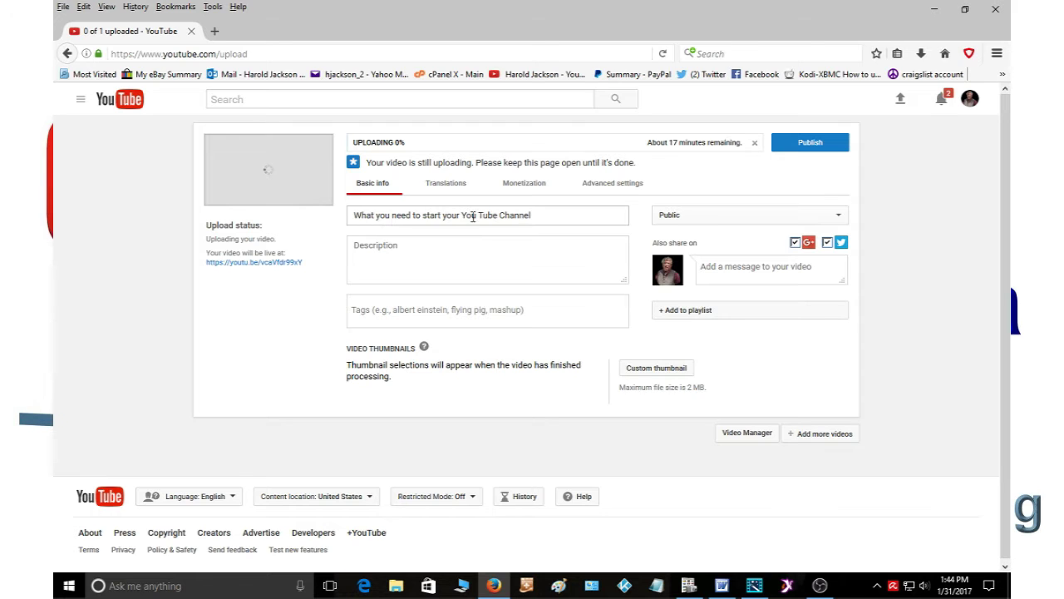
- Switch to the Word document, copy the description text from the title line through "you tube NOW!", and return to the upload page
left_click(444, 257)
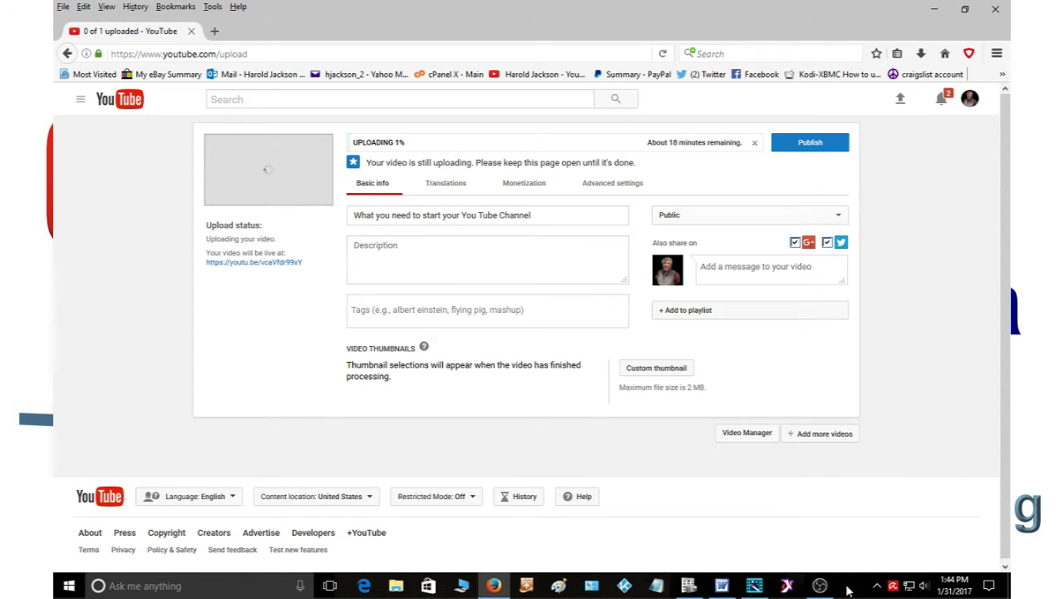
mouse_move(722, 586)
left_click(719, 502)
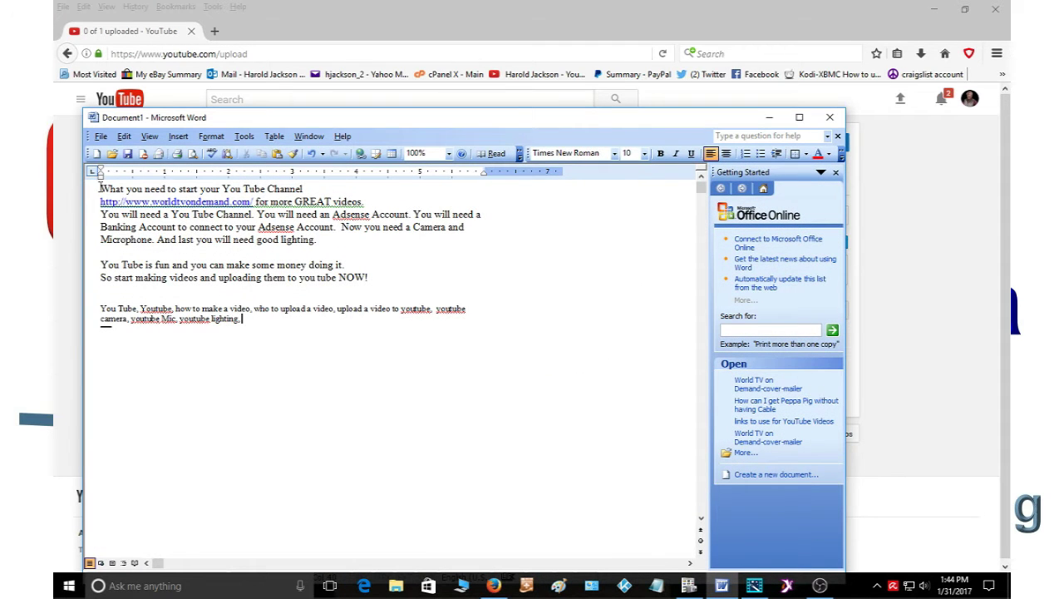
left_click_drag(101, 189, 370, 278)
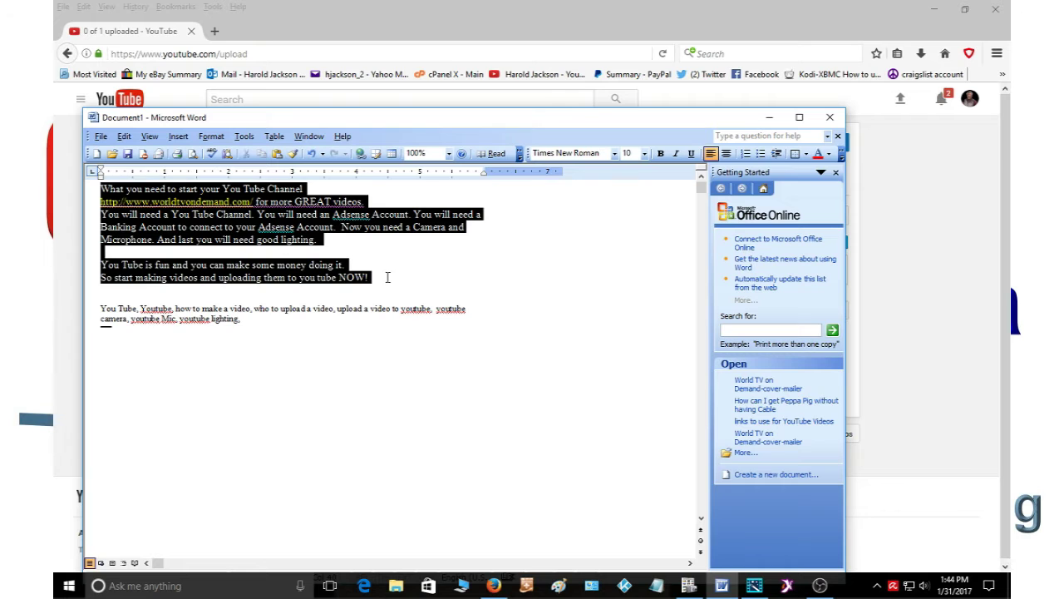
right_click(318, 217)
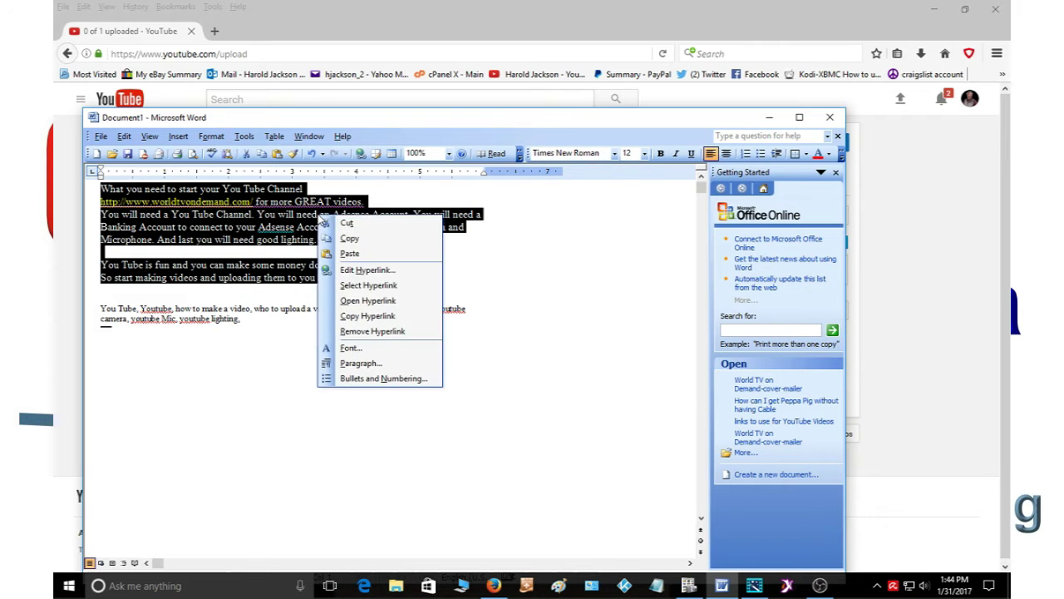
left_click(357, 240)
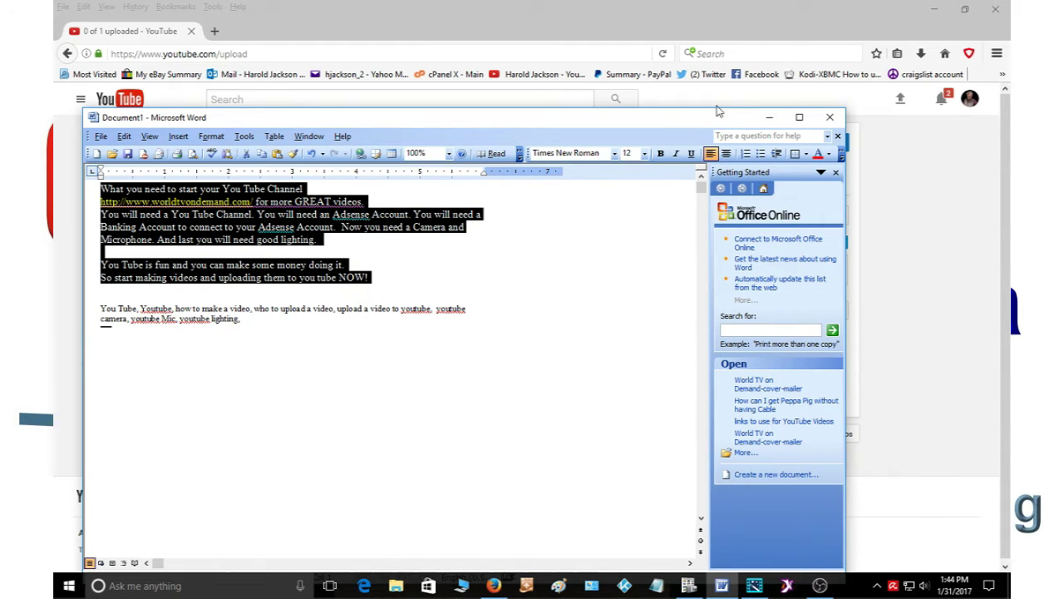
left_click(771, 122)
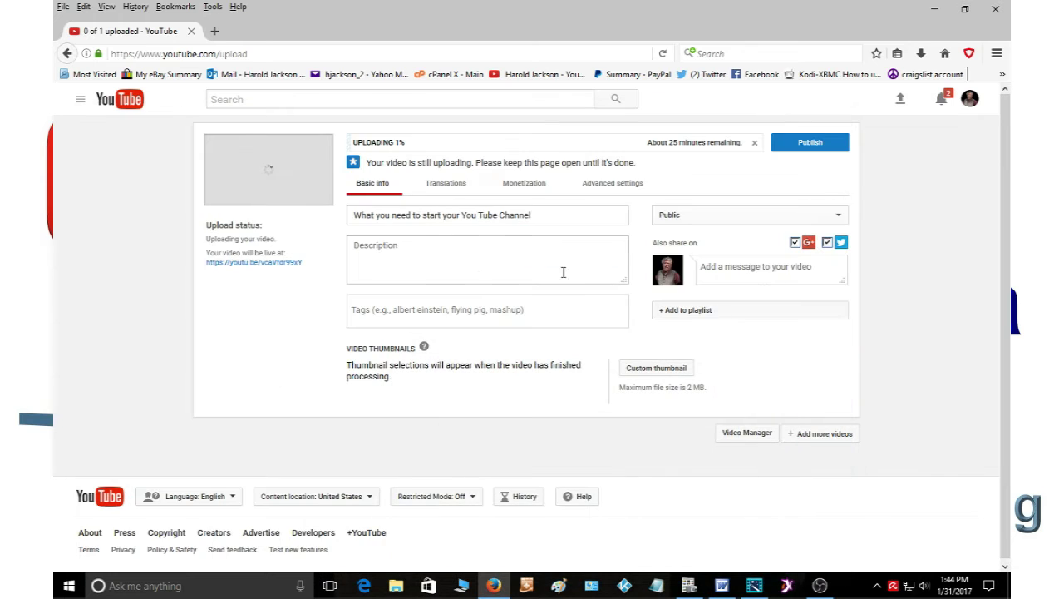
- Paste the copied text into the video's description and into its social sharing message
left_click(456, 266)
right_click(447, 254)
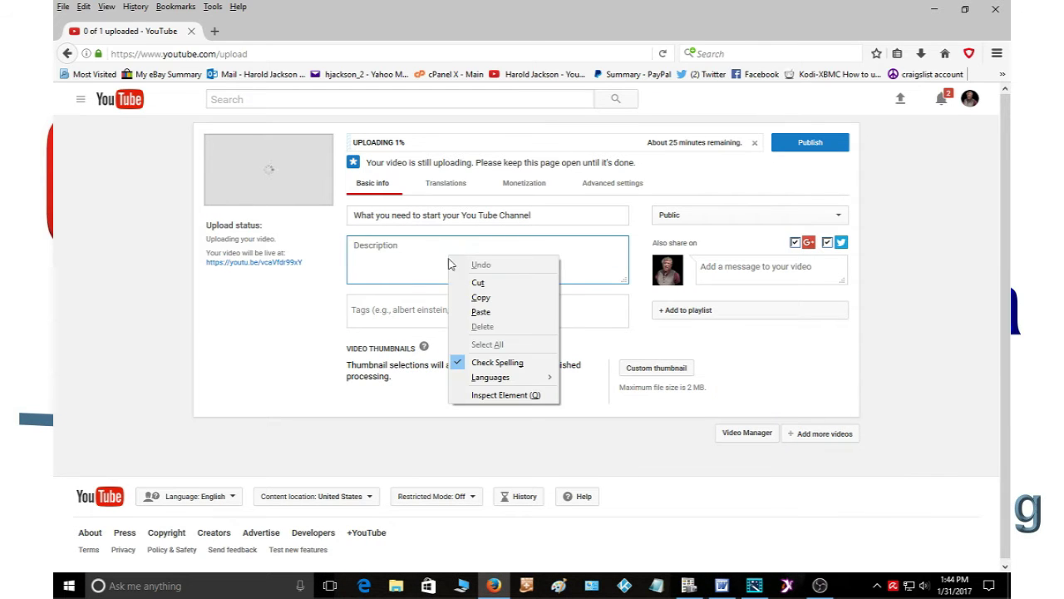
left_click(480, 311)
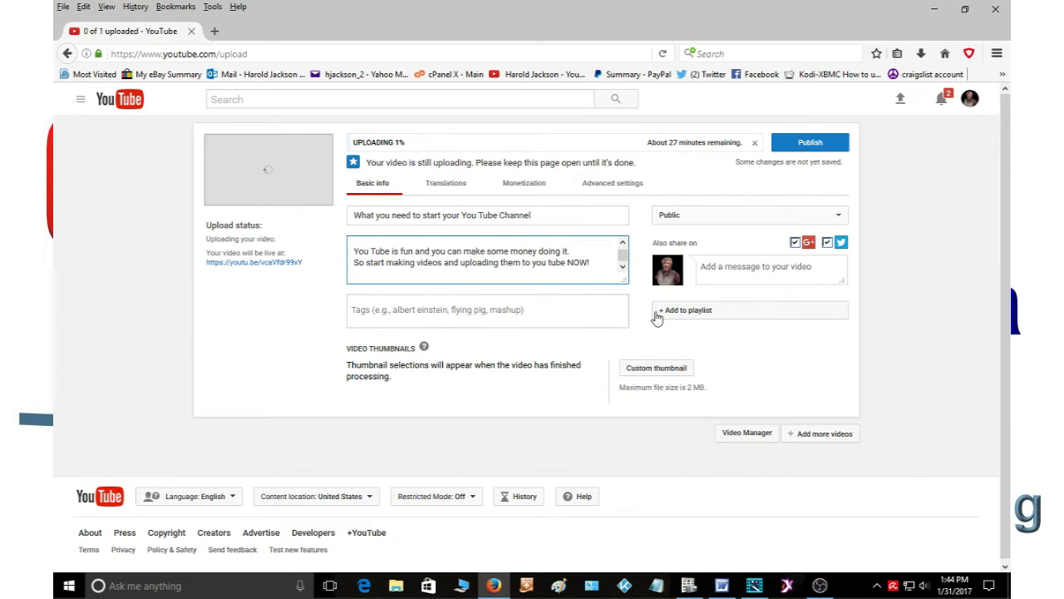
left_click(726, 271)
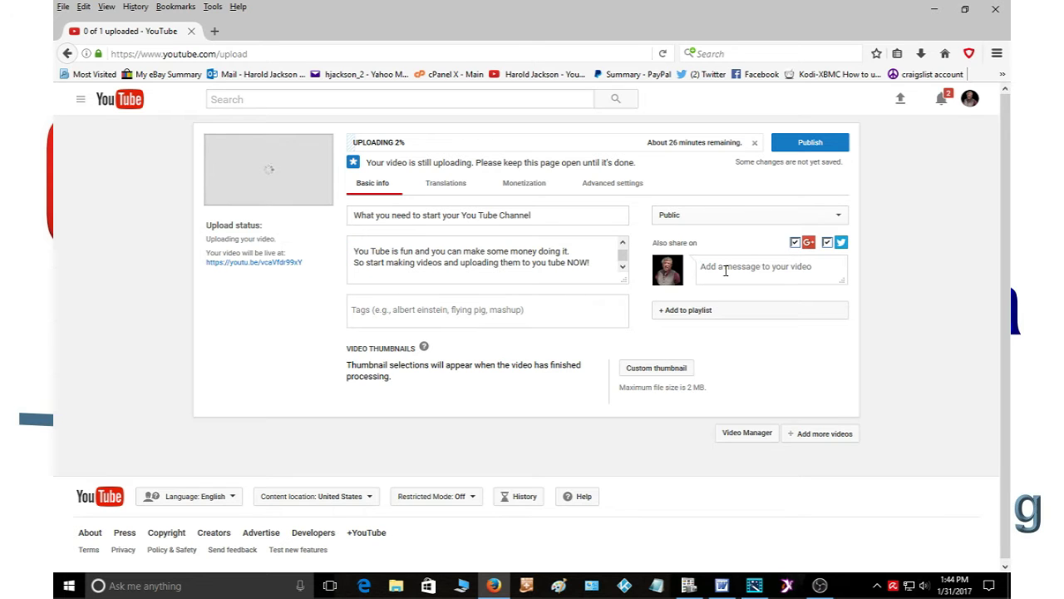
right_click(726, 270)
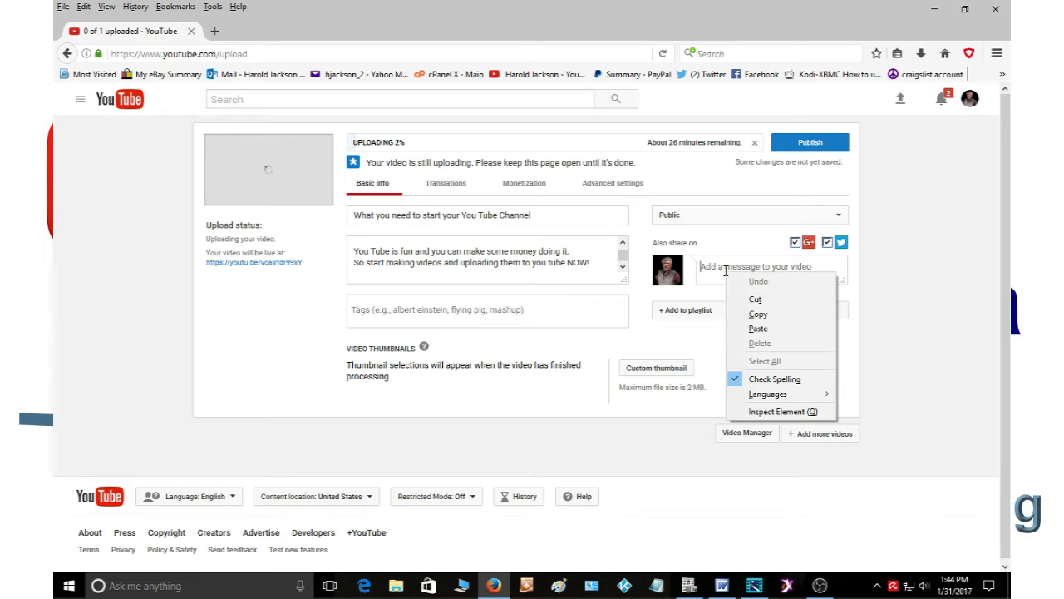
left_click(759, 329)
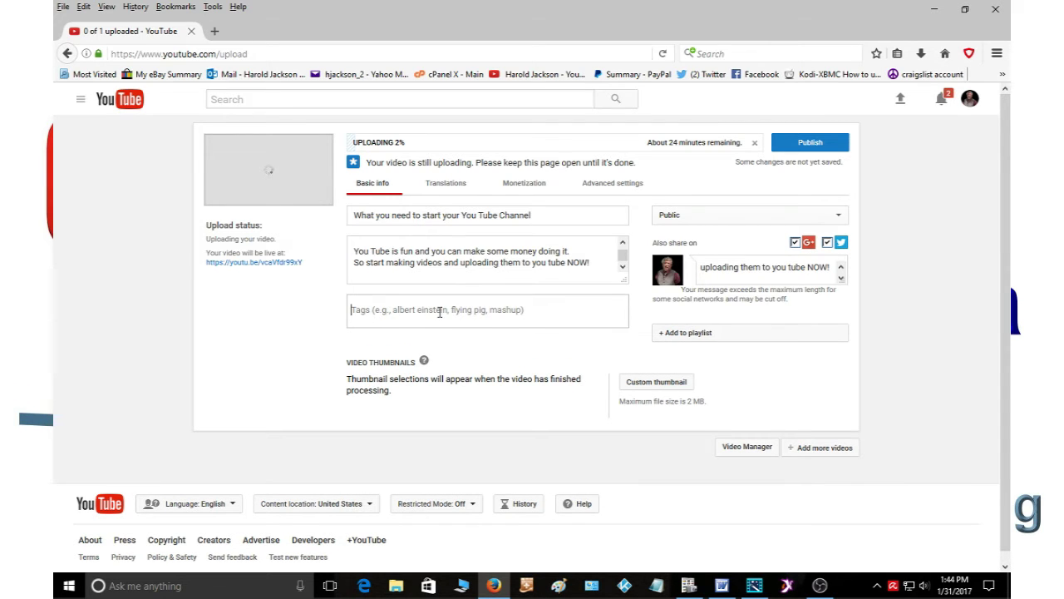
- Switch to the Word document, copy the comma-separated keywords from "You Tube" to "youtube lighting", and return to the upload page
left_click(722, 585)
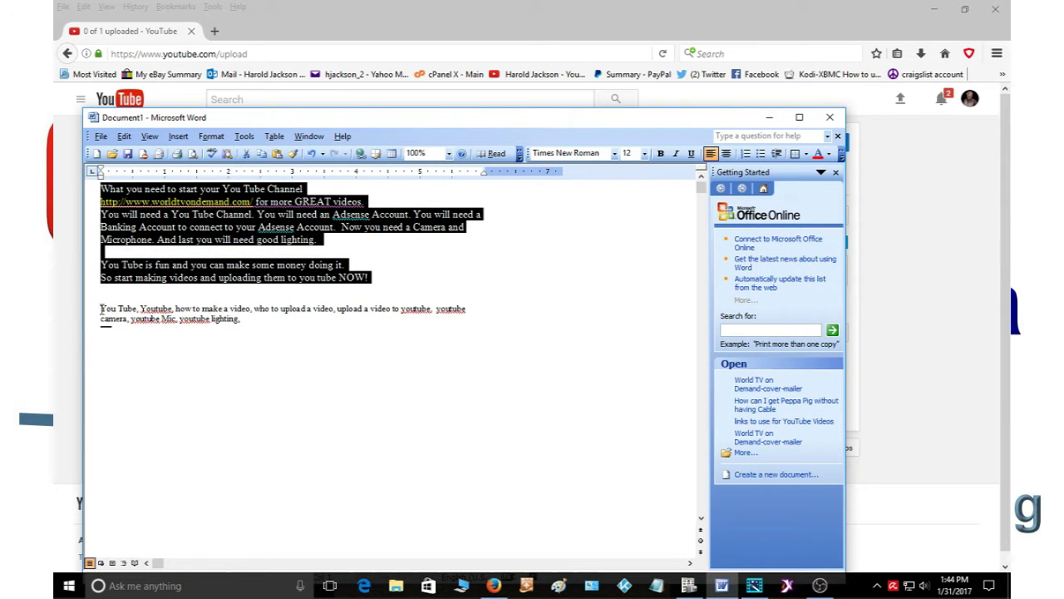
left_click_drag(101, 309, 262, 326)
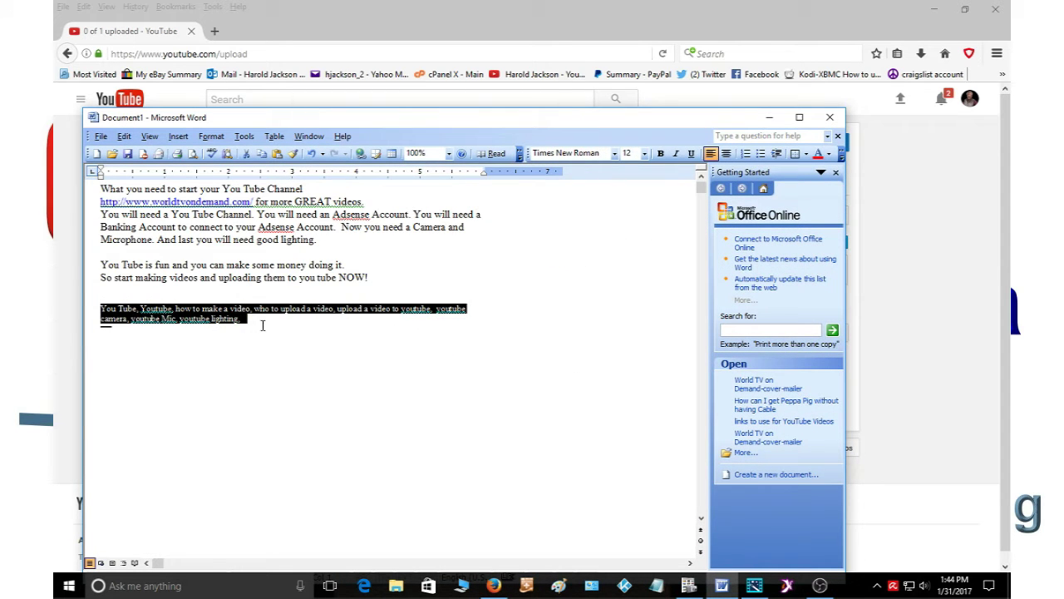
right_click(232, 321)
left_click(276, 339)
left_click(508, 300)
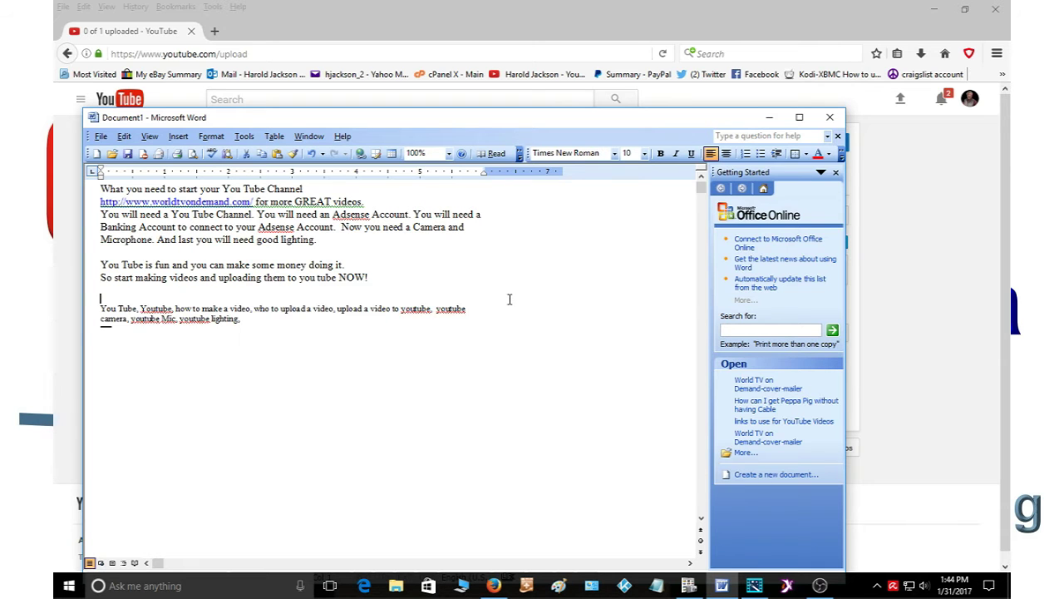
left_click(771, 119)
- Paste the copied keywords as the video's tags
left_click(379, 306)
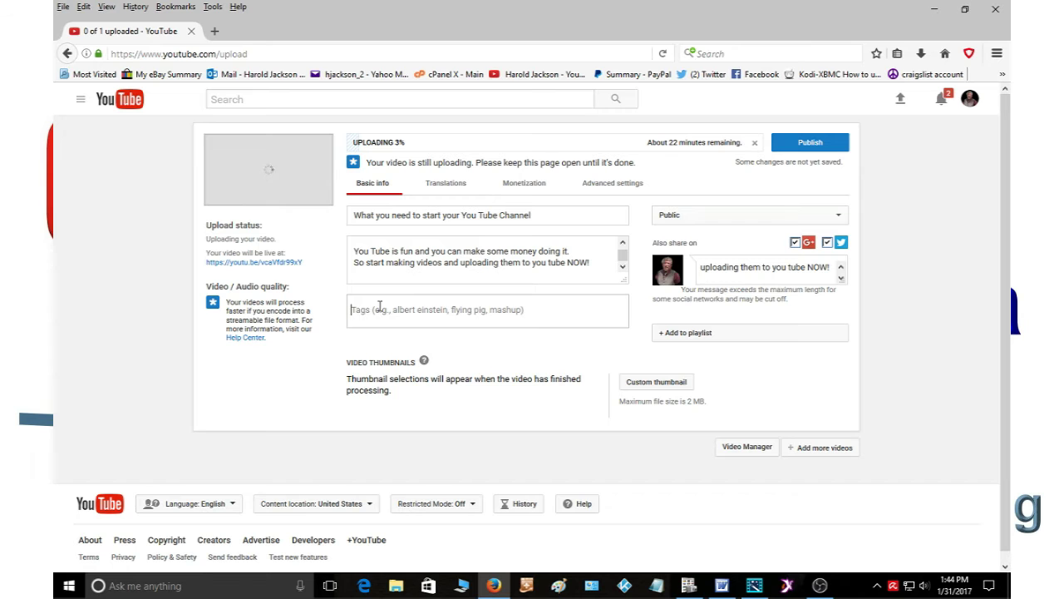
right_click(380, 306)
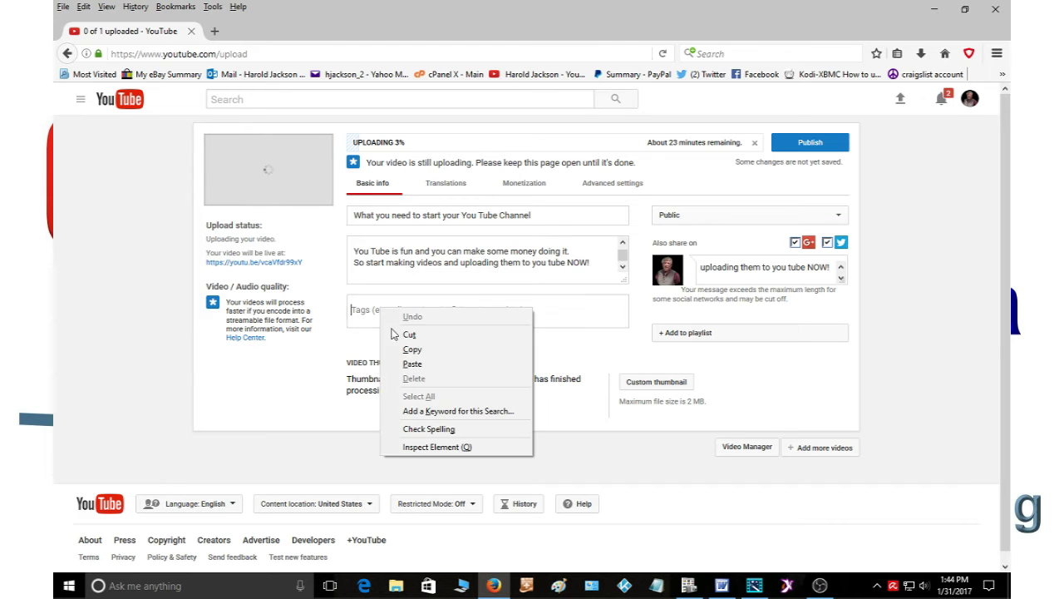
left_click(429, 366)
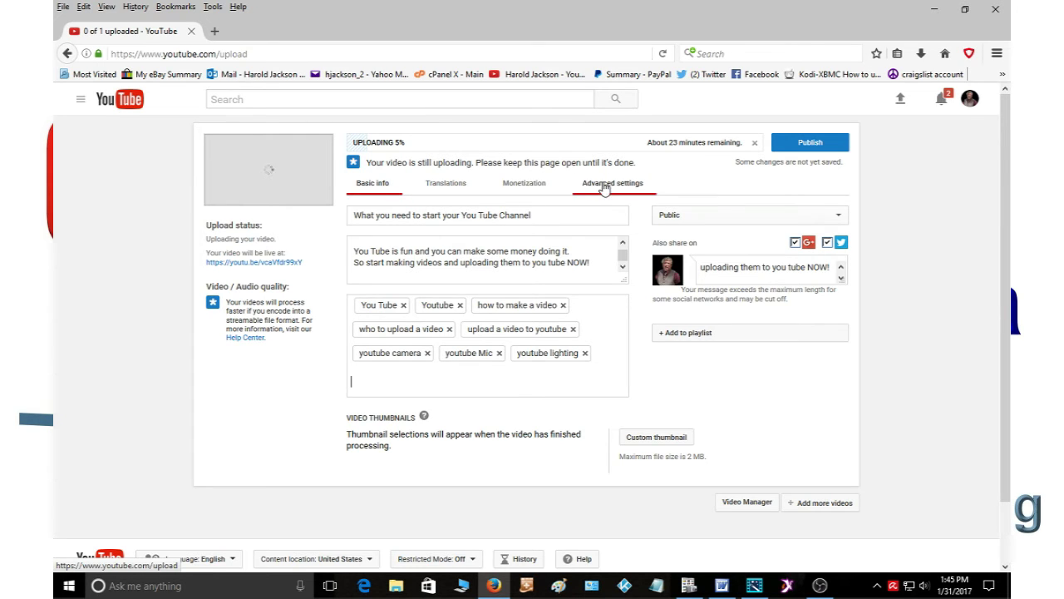
- Check the video's monetization setting and ad formats, and return to the basic info
left_click(524, 189)
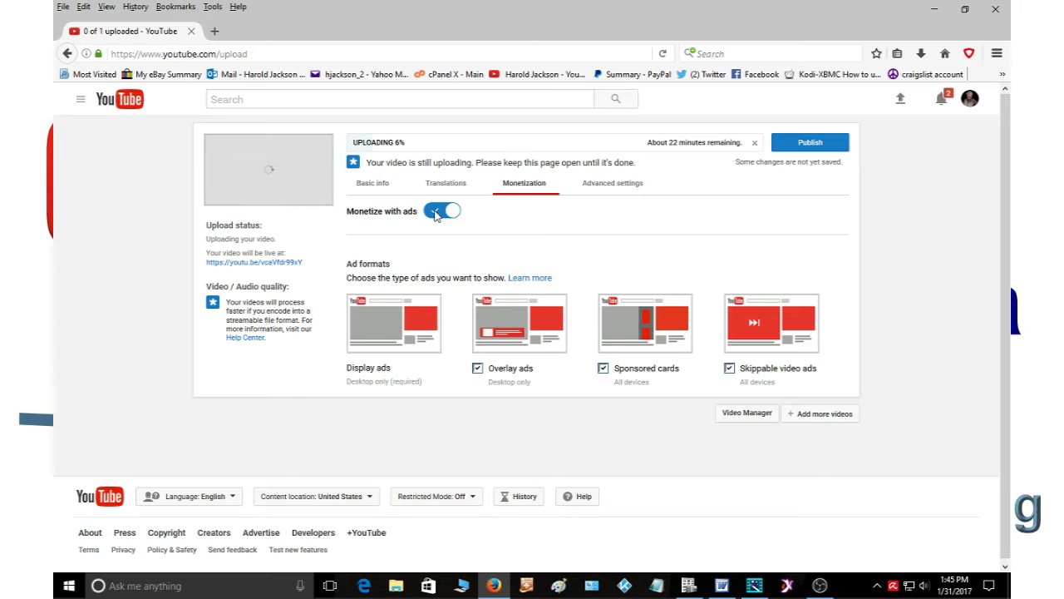
left_click(379, 186)
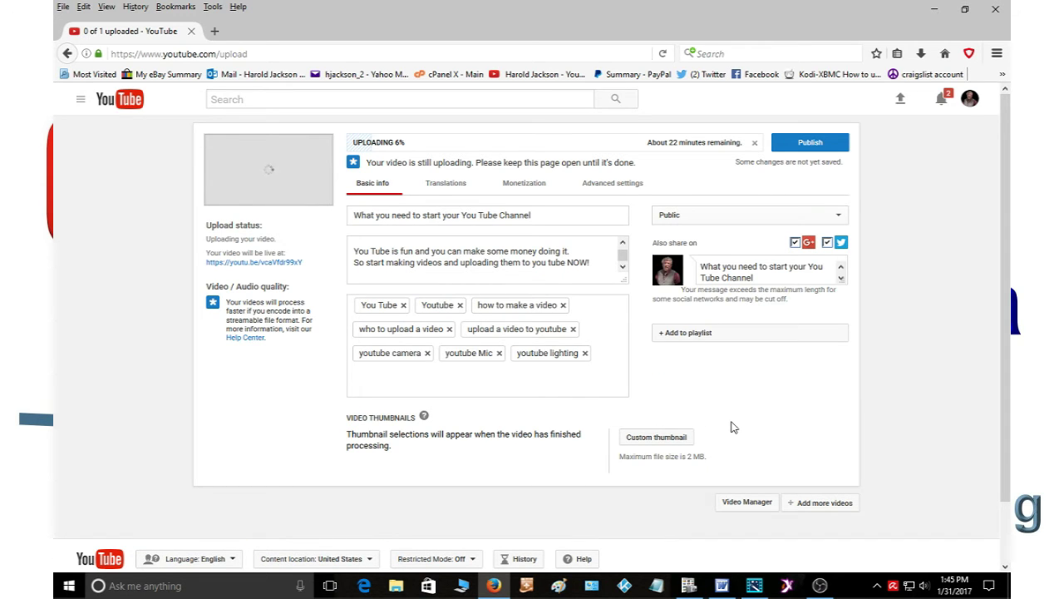
- Upload the image "what you need to U tube" from the Desktop as the video's custom thumbnail and publish the video
left_click(657, 437)
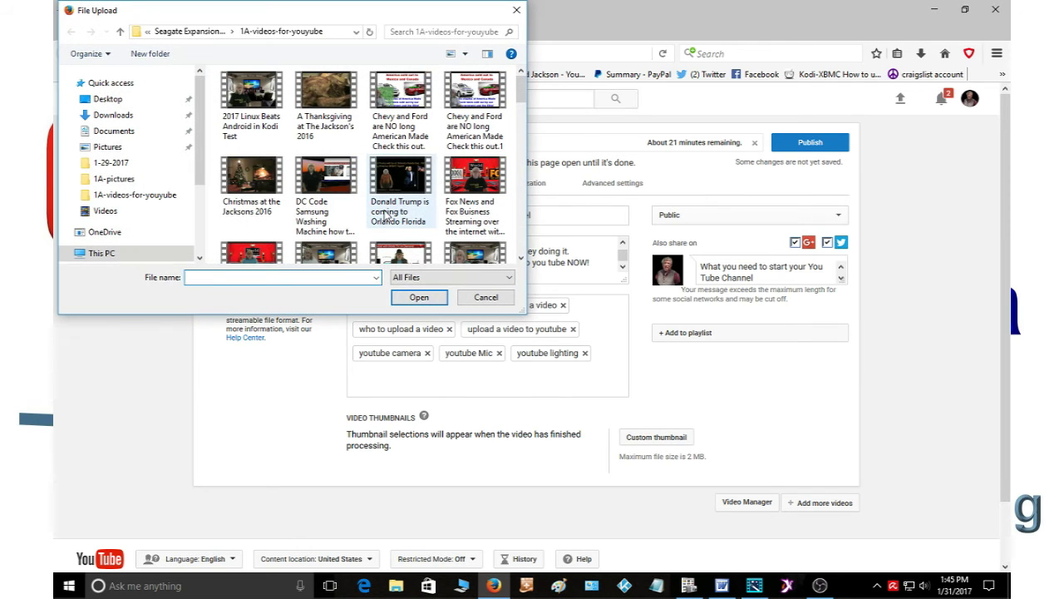
scroll(385, 216, "down", 5)
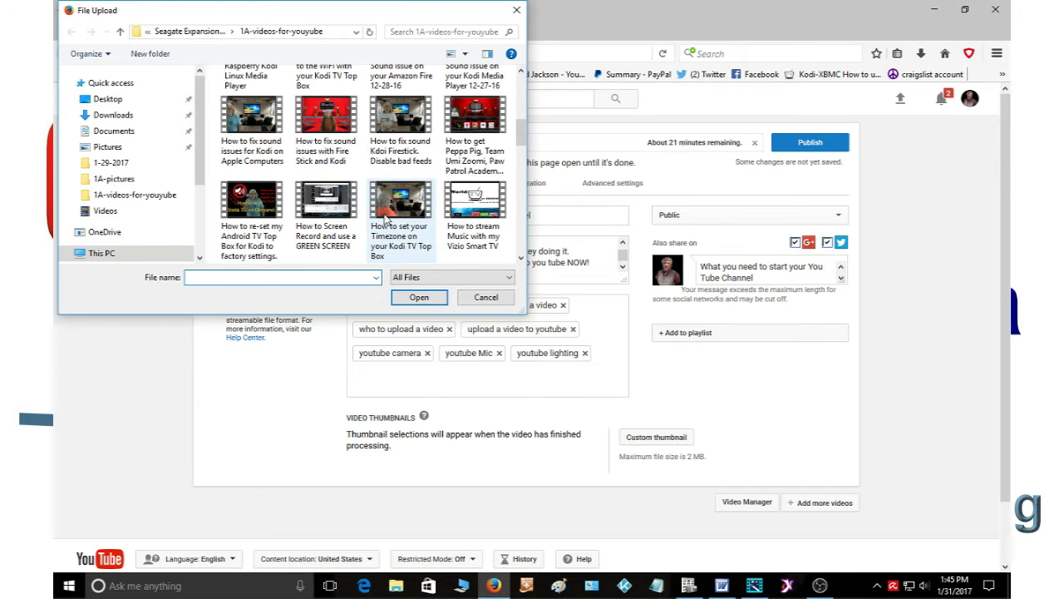
left_click(120, 100)
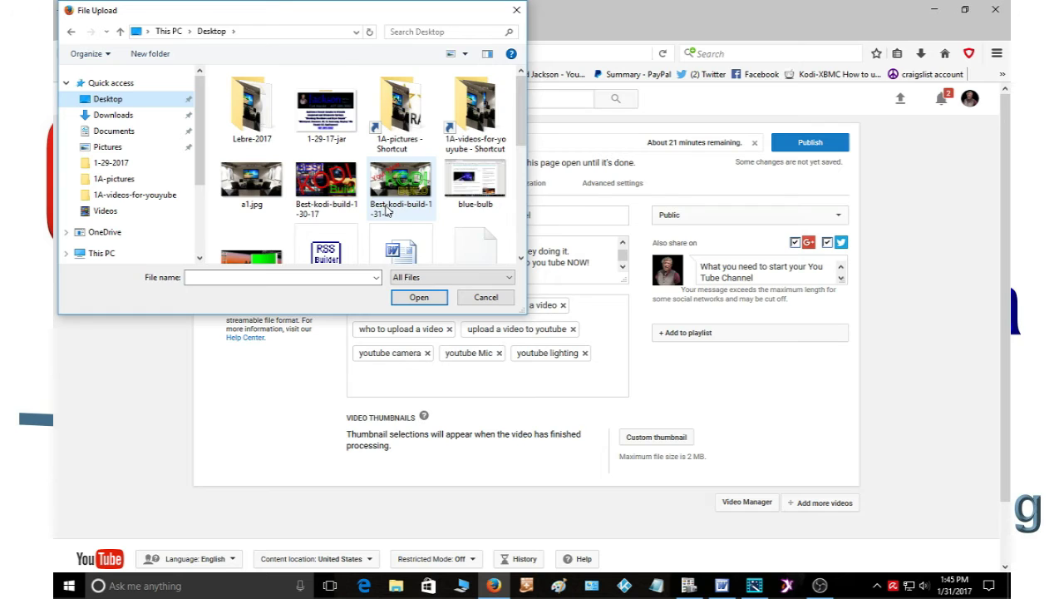
scroll(385, 211, "down", 5)
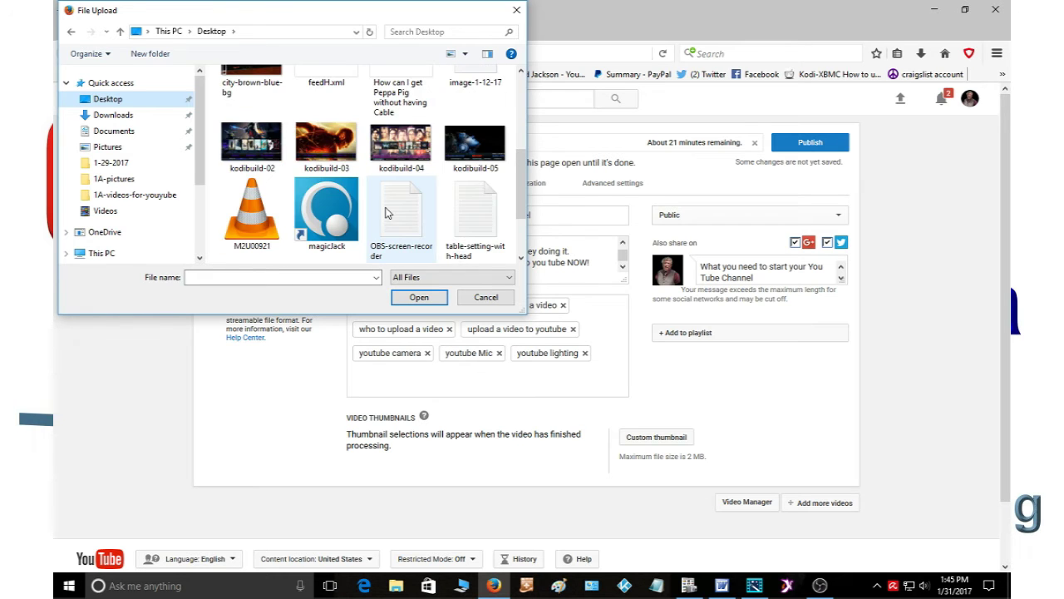
scroll(385, 213, "down", 2)
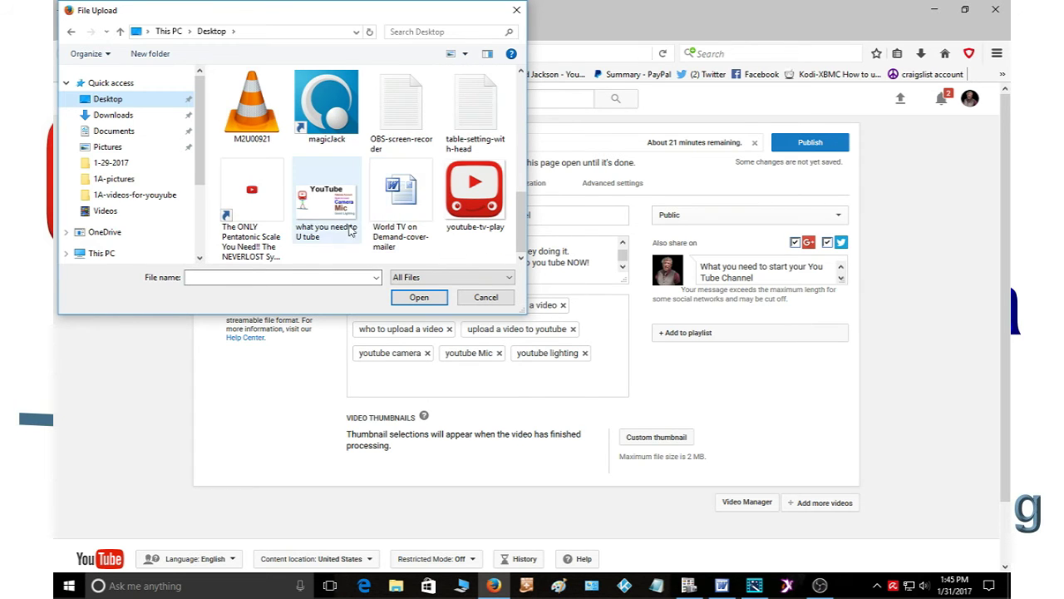
left_click(316, 198)
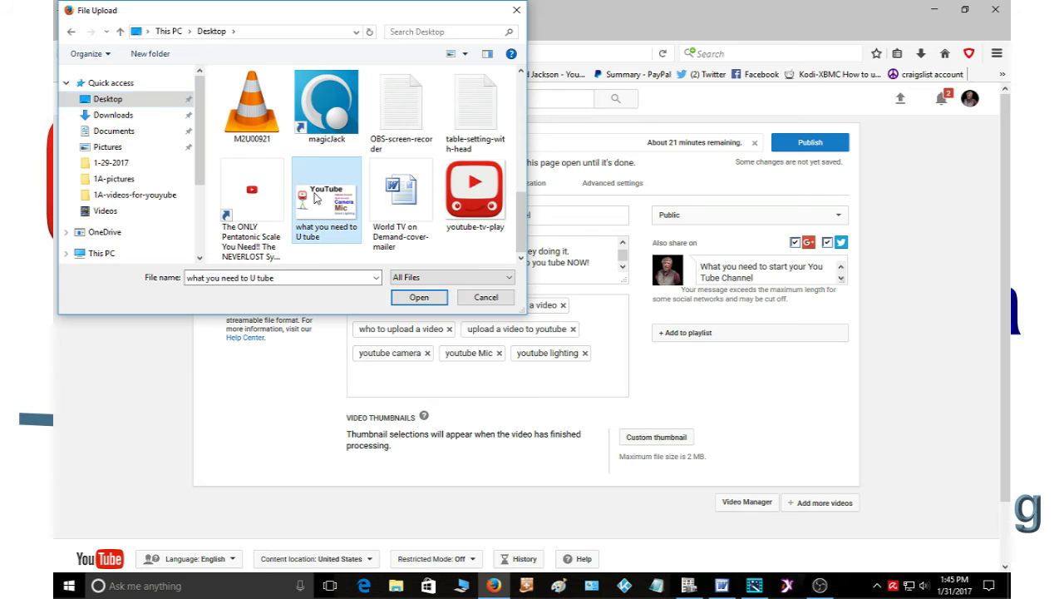
left_click(419, 295)
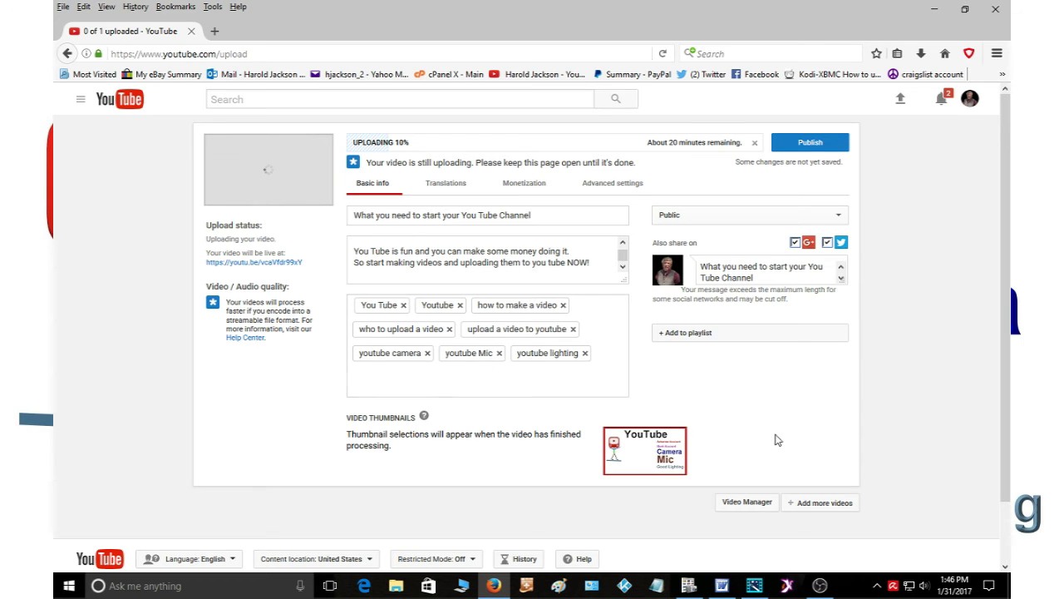
left_click(808, 146)
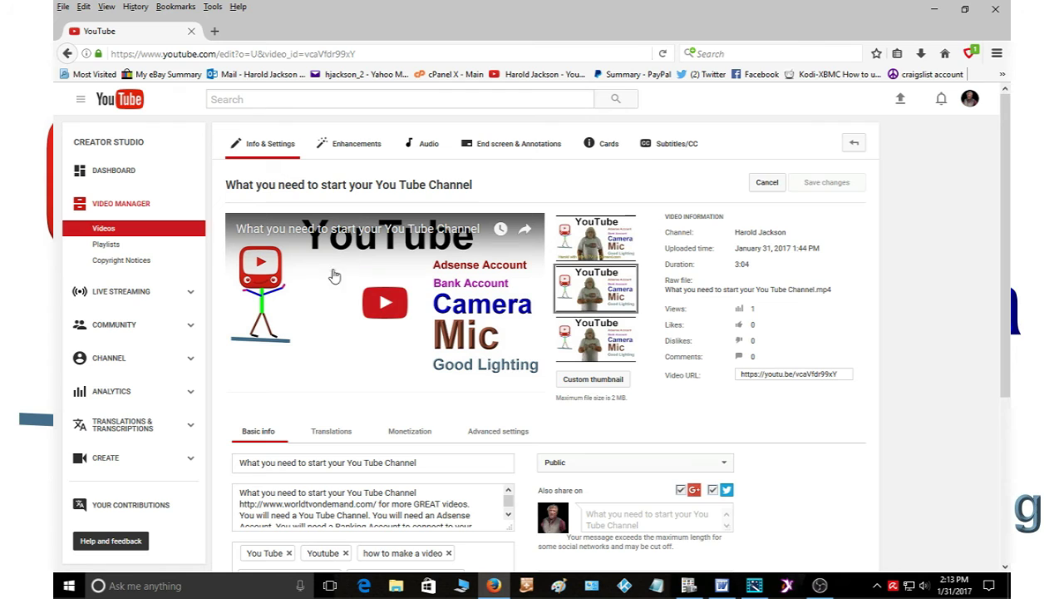
- Select the published video's URL in the video information and review the video's basic info, then clear the selection
left_click(794, 373)
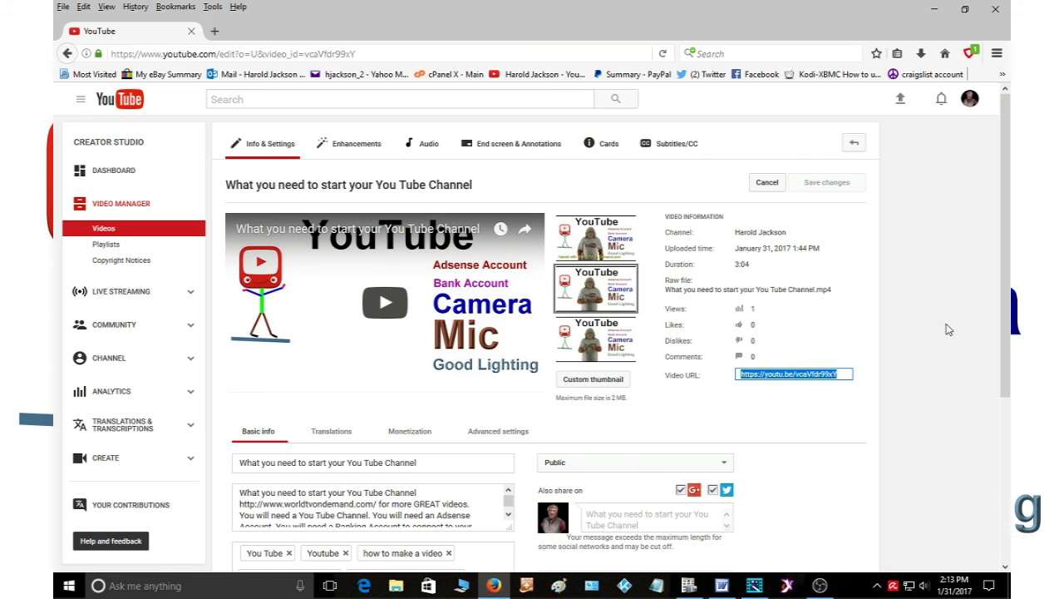
scroll(919, 313, "down", 5)
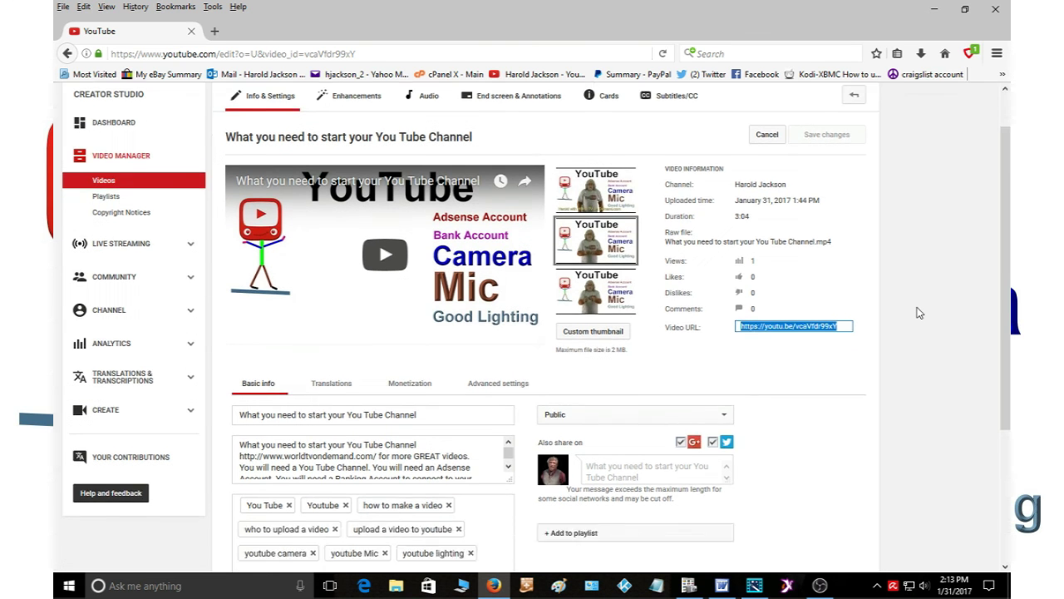
left_click(889, 424)
scroll(889, 423, "up", 5)
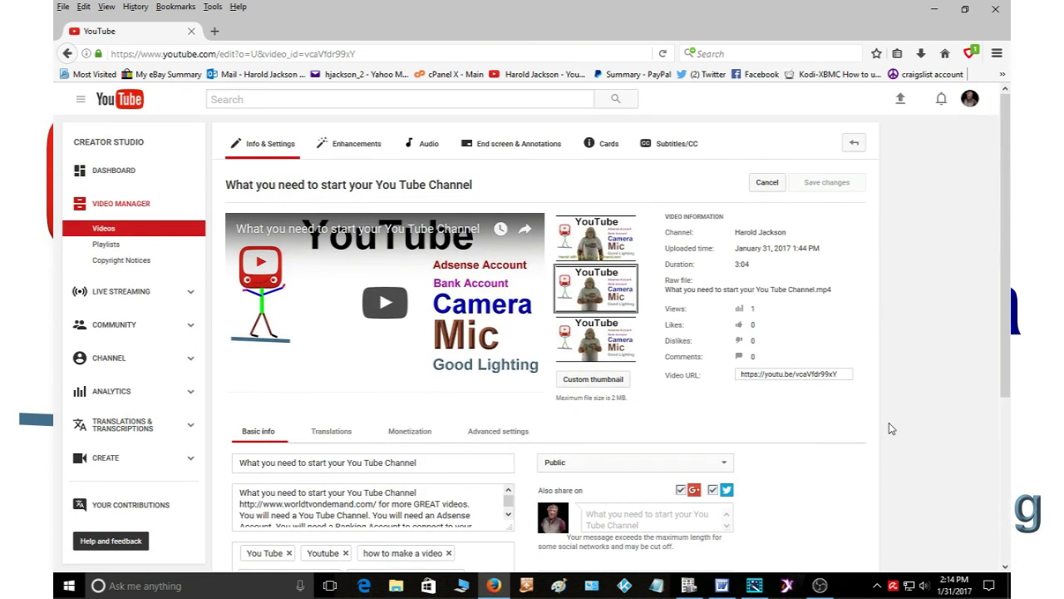